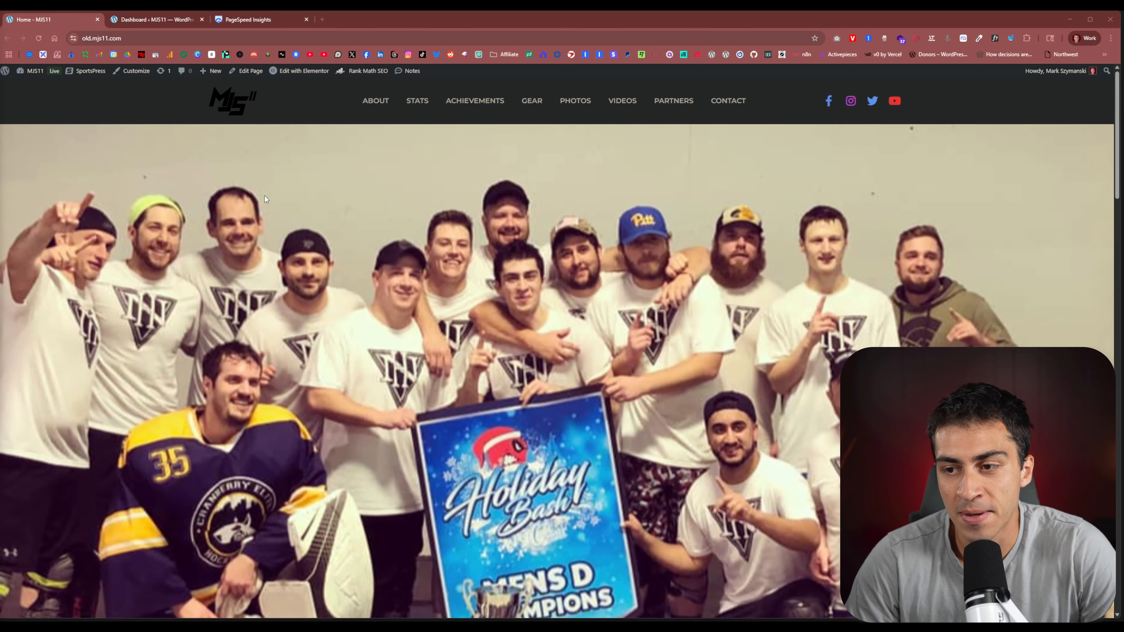
Look through the old.mjs11.com home page from the header to the footer and return to its beginning.
scroll(266, 197, down, 5)
scroll(267, 200, down, 8)
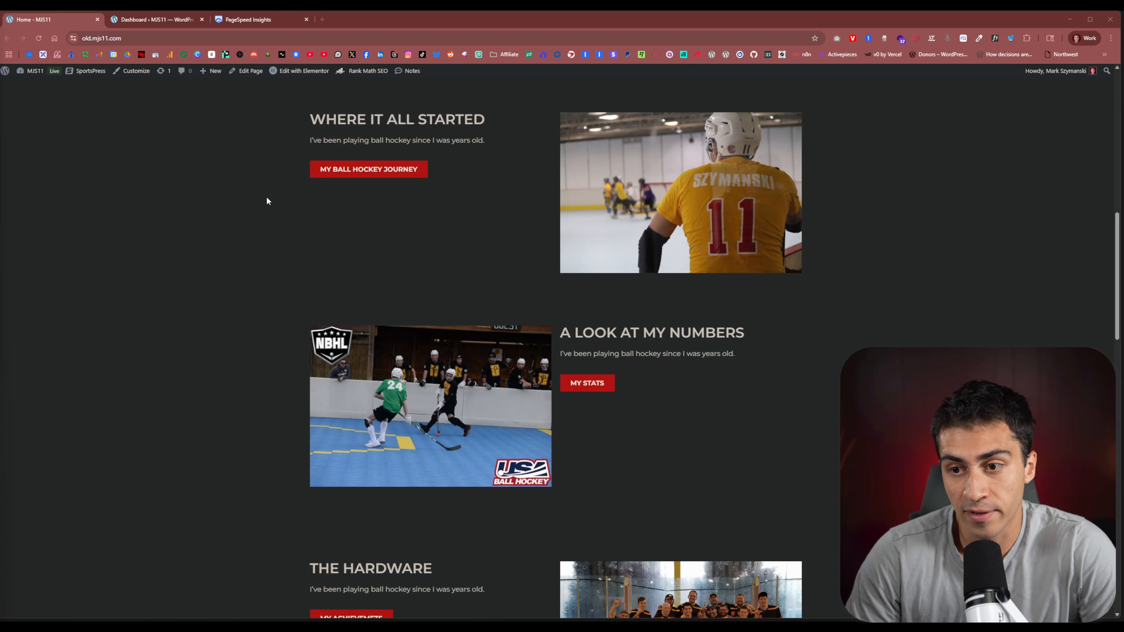
scroll(267, 200, down, 10)
scroll(267, 202, down, 5)
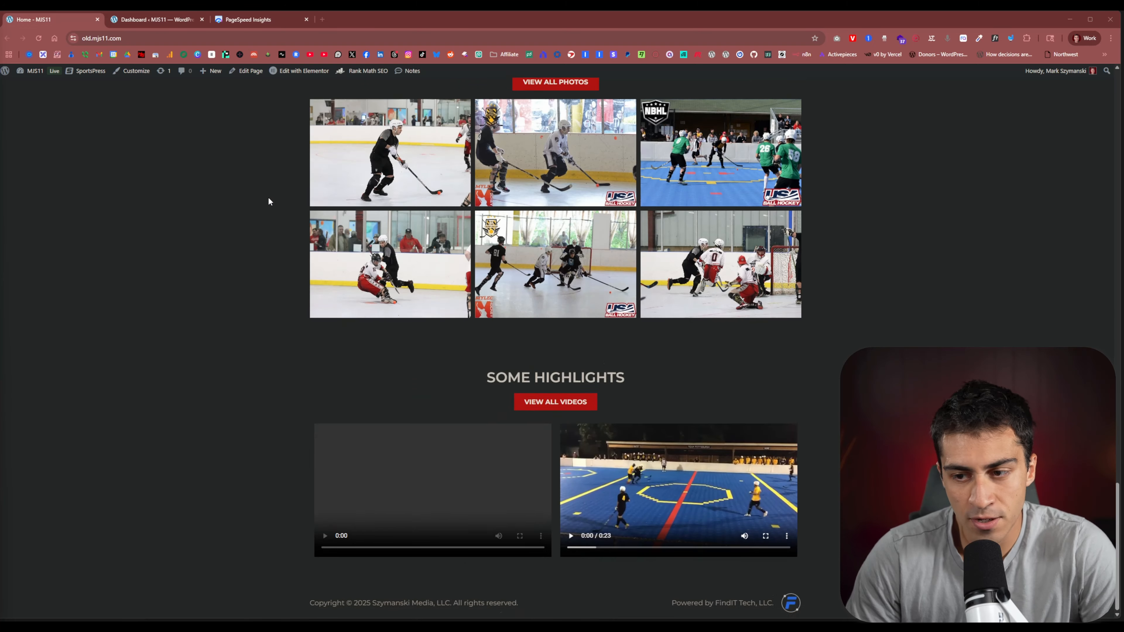
scroll(276, 199, up, 15)
scroll(276, 196, up, 10)
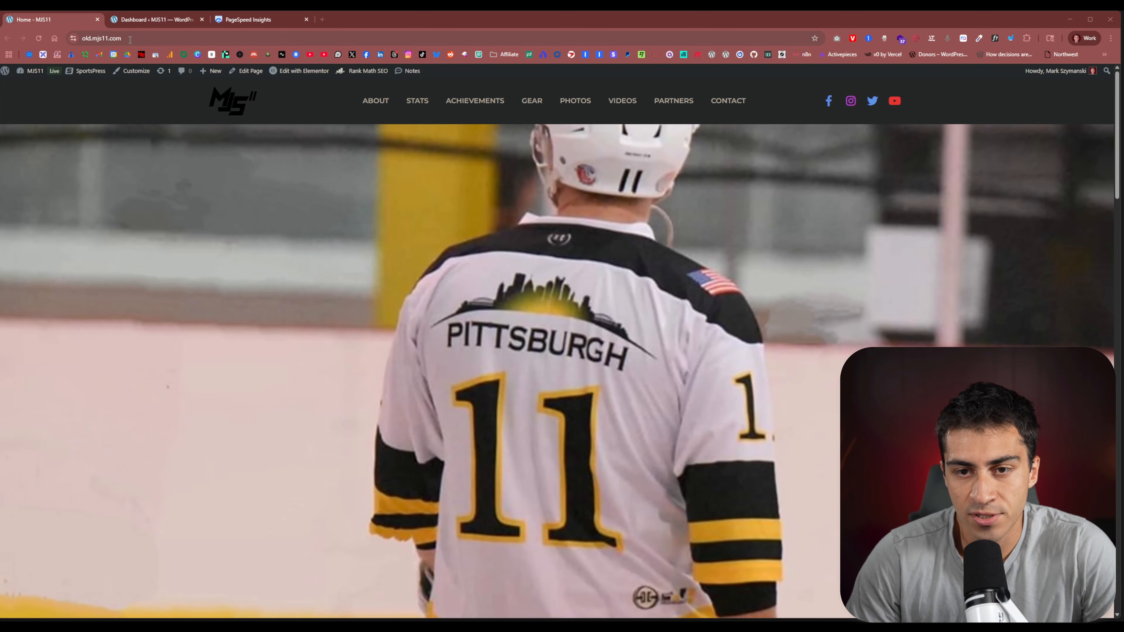
Run a PageSpeed Insights analysis of the old.mjs11.com home page, using its copied address.
right_click(133, 38)
key(ctrl+c)
click(167, 119)
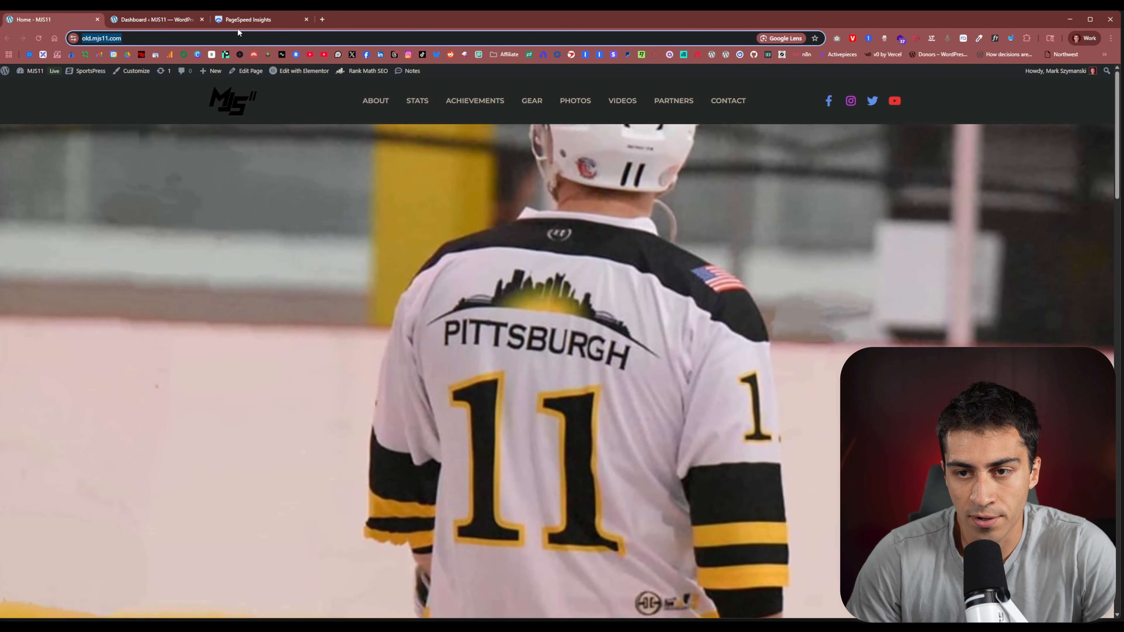
click(238, 20)
right_click(386, 101)
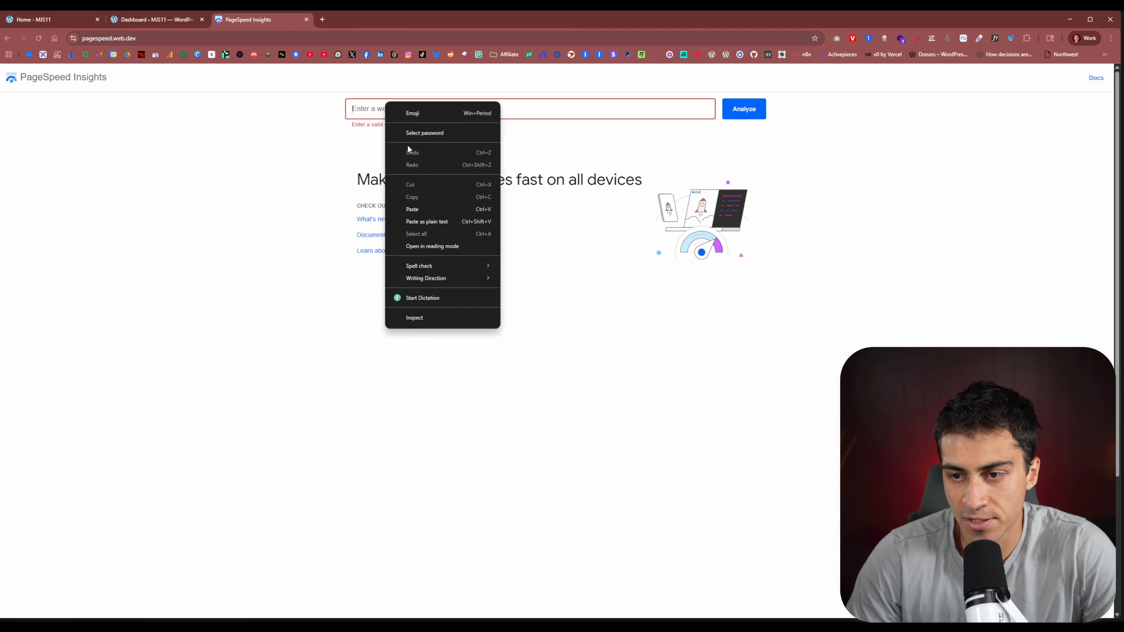
click(428, 206)
click(759, 111)
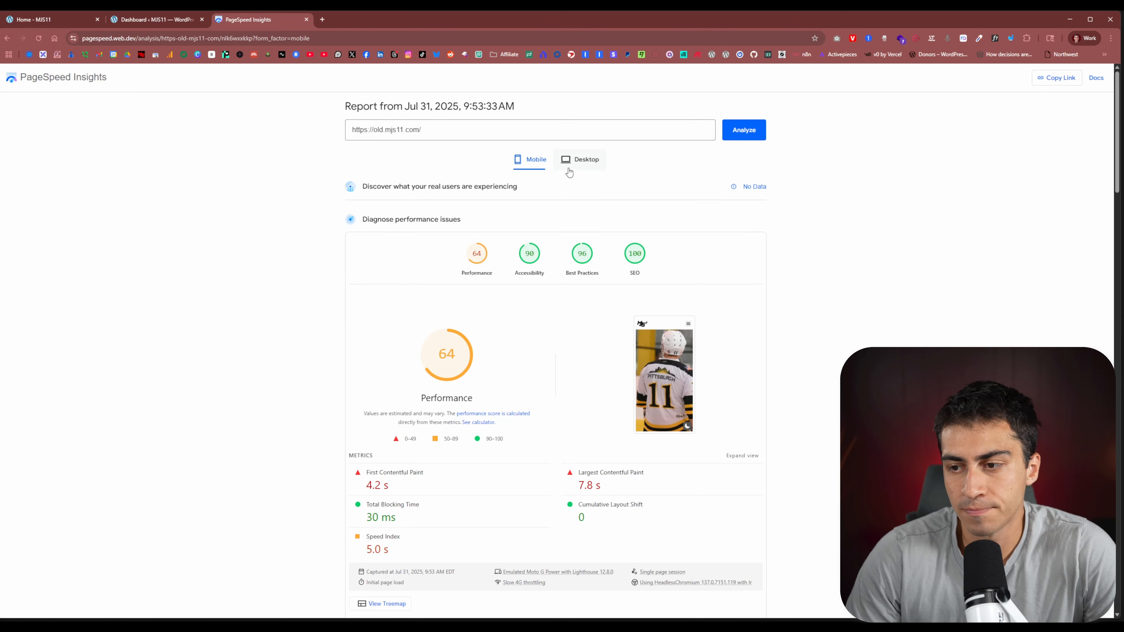
Examine the technologies and WordPress plugins that Wappalyzer detects on the old.mjs11.com home page.
click(70, 23)
click(901, 39)
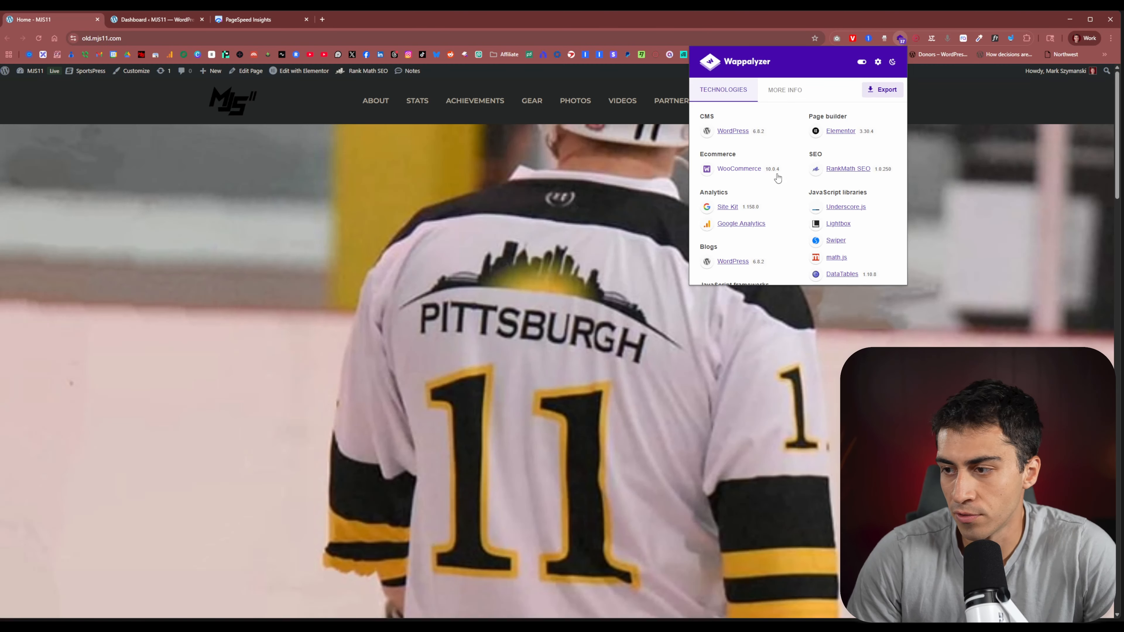
scroll(836, 174, down, 1)
scroll(836, 174, down, 2)
scroll(850, 186, down, 5)
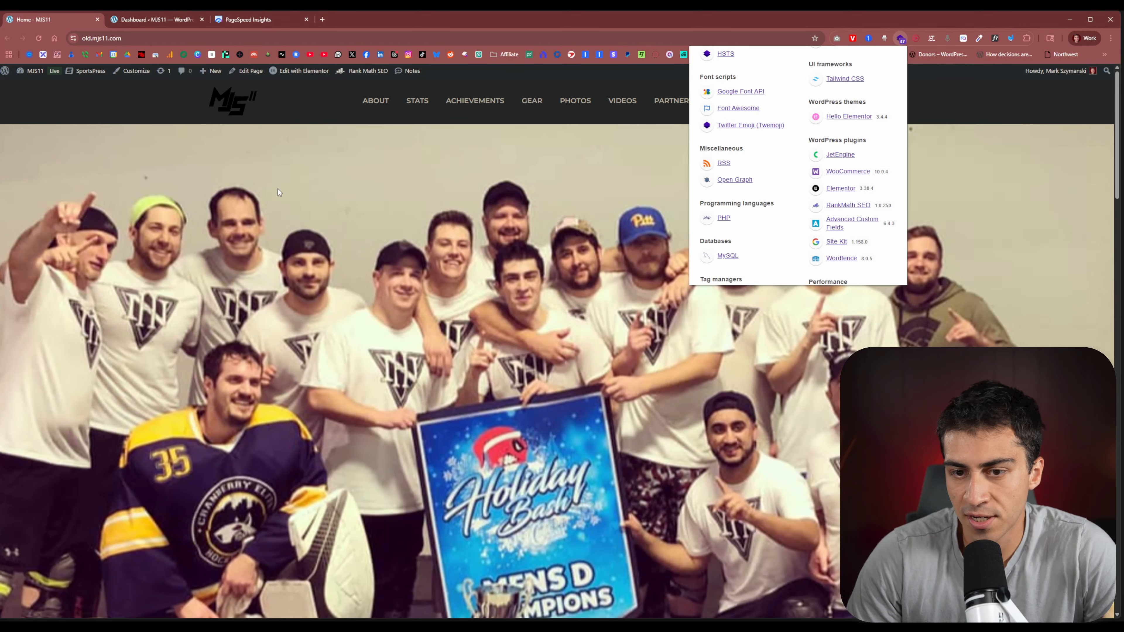
Open the site's WordPress Plugins page in a new tab and review the installed plugins.
click(42, 104)
mouse_move(34, 71)
middle_click(35, 97)
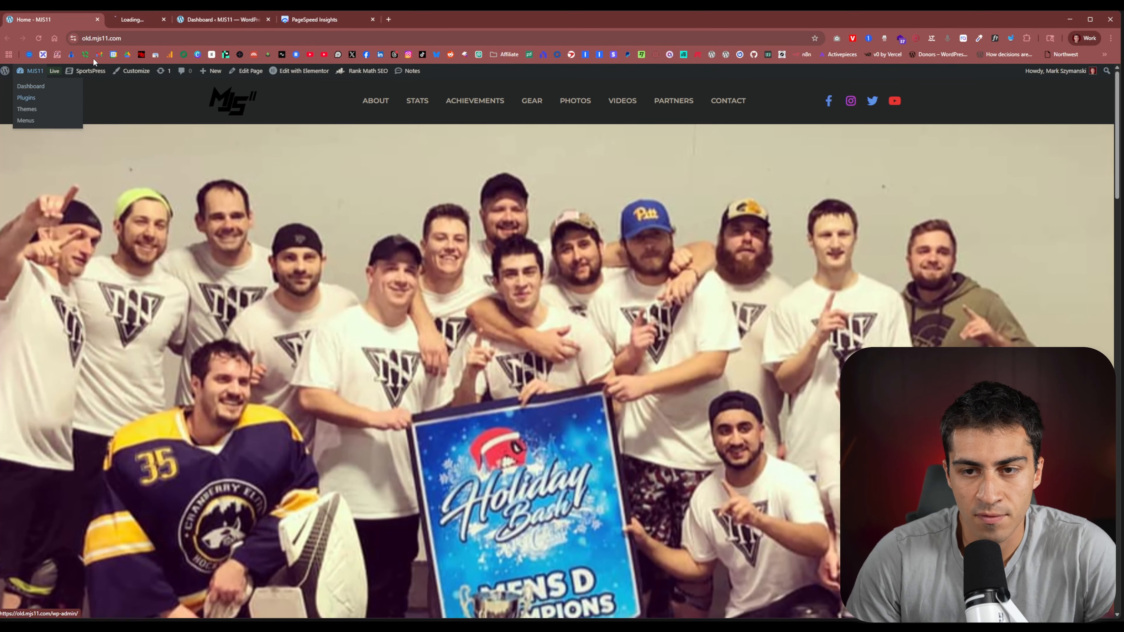
click(166, 22)
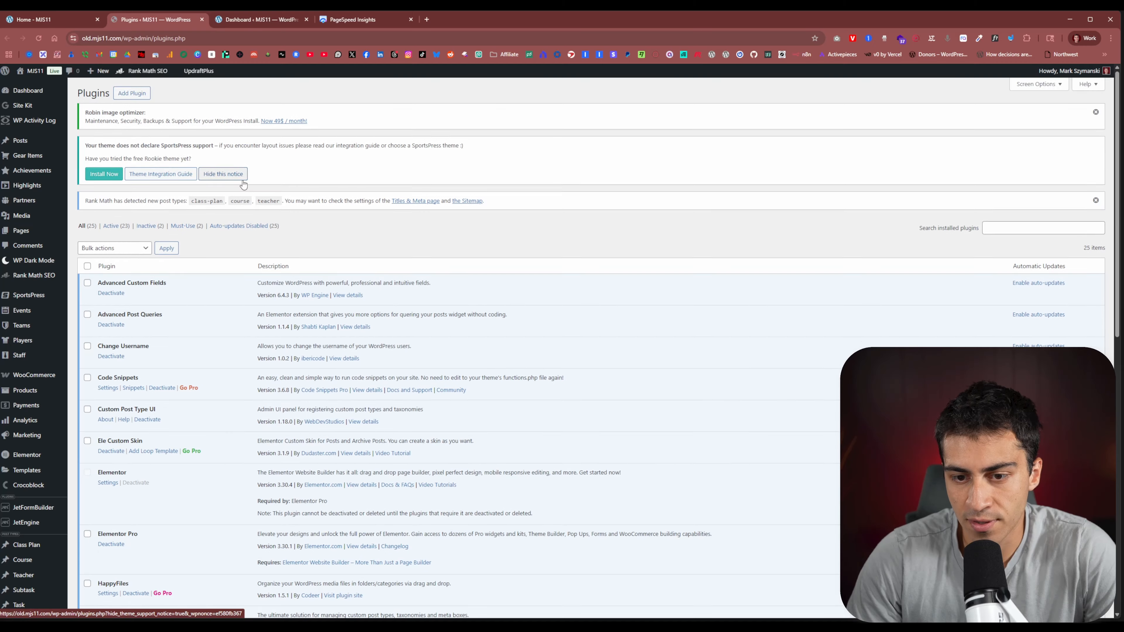
scroll(251, 180, down, 3)
scroll(251, 180, down, 2)
scroll(251, 180, up, 4)
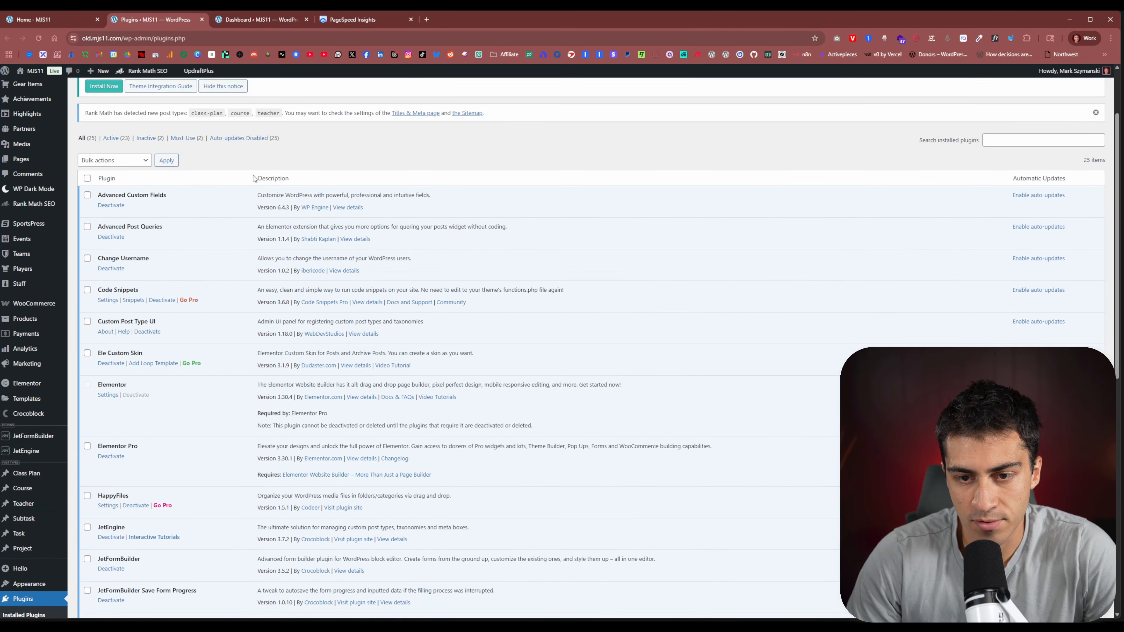
scroll(188, 172, down, 8)
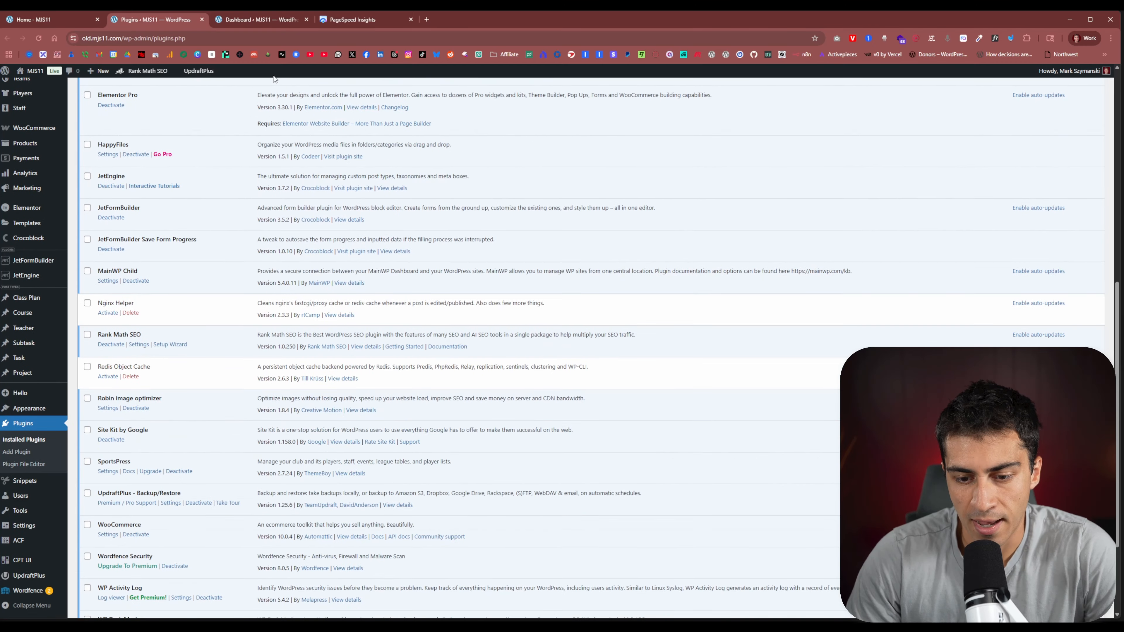
Compare the mobile and desktop performance results in the PageSpeed Insights report, ending on the mobile results.
click(349, 23)
scroll(301, 164, down, 2)
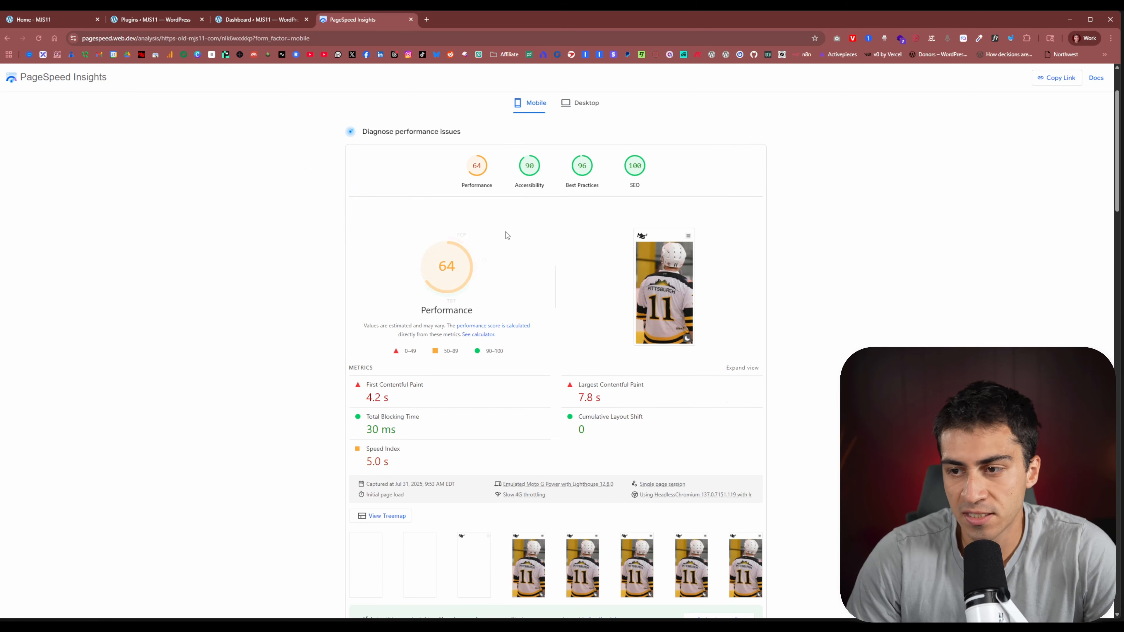
click(571, 106)
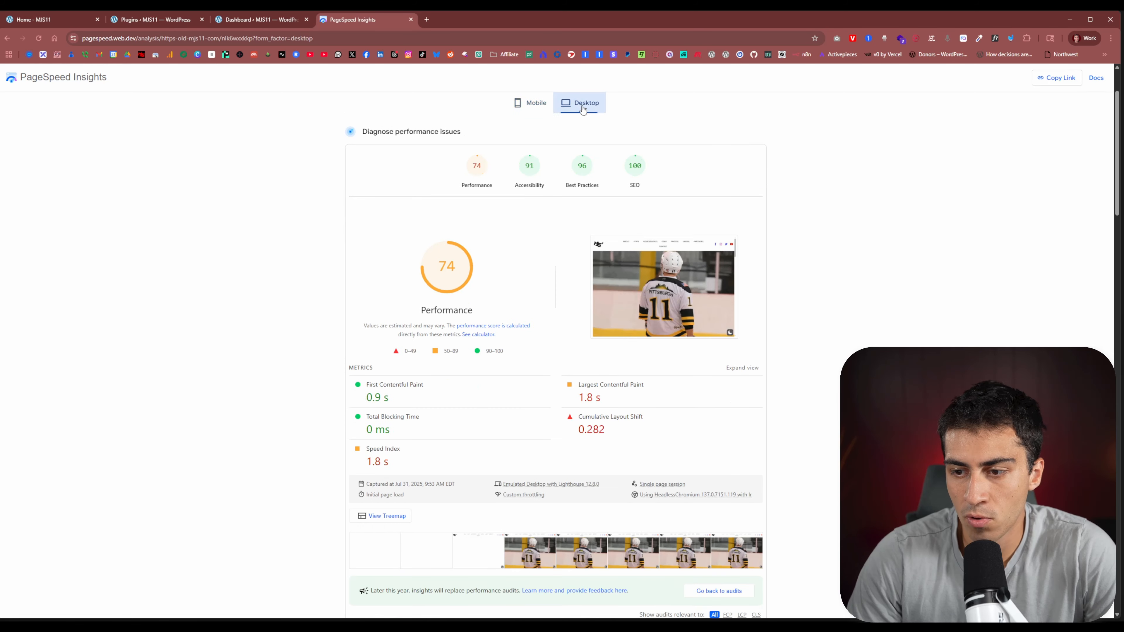
click(514, 110)
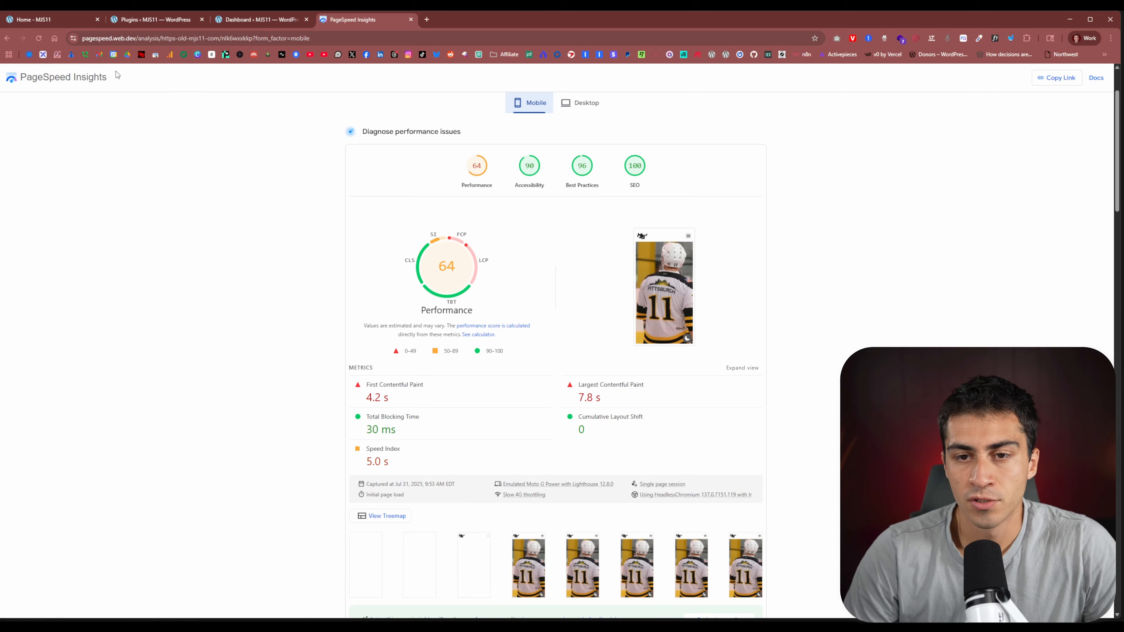
Search the WordPress plugin directory for "nitropack", and install and activate the NitroPack plugin.
click(155, 19)
scroll(193, 212, up, 10)
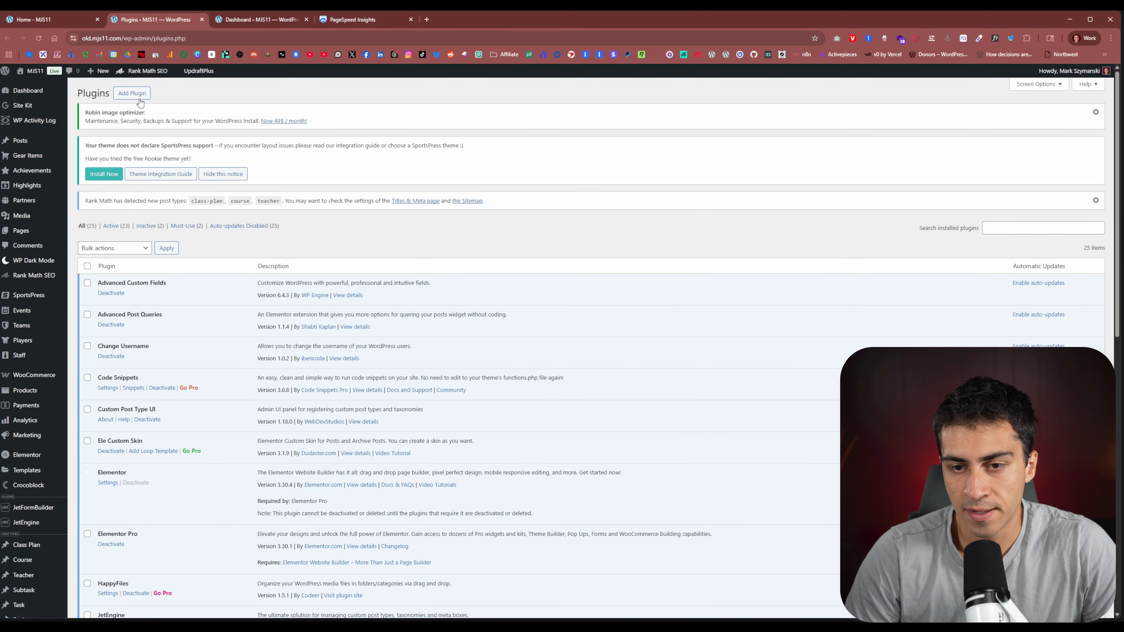
click(133, 94)
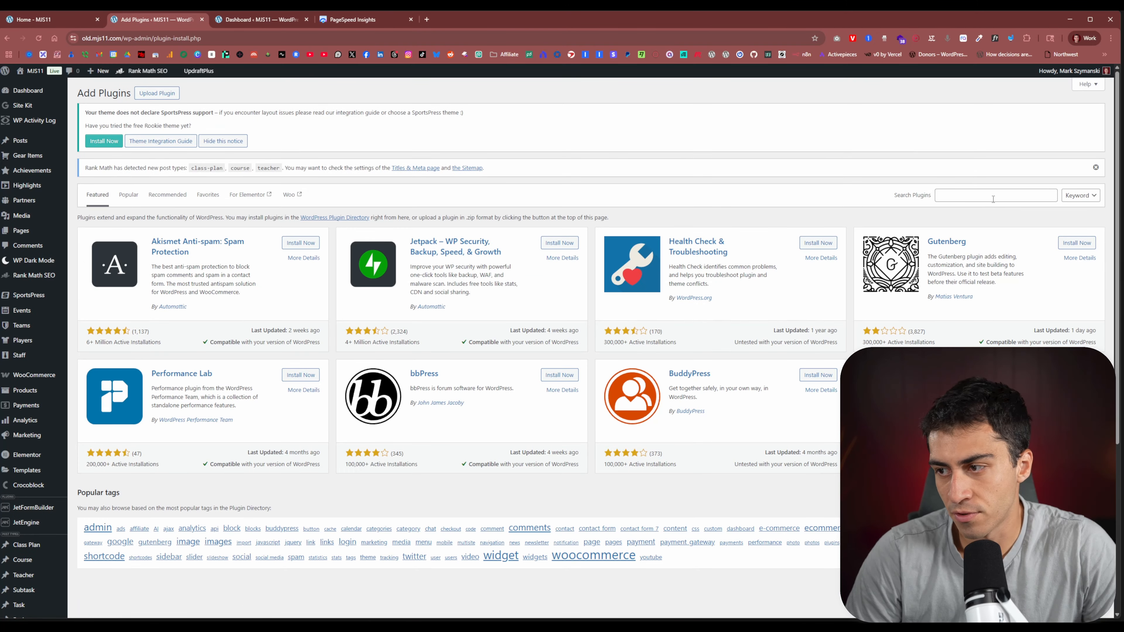
click(992, 197)
text(nitro)
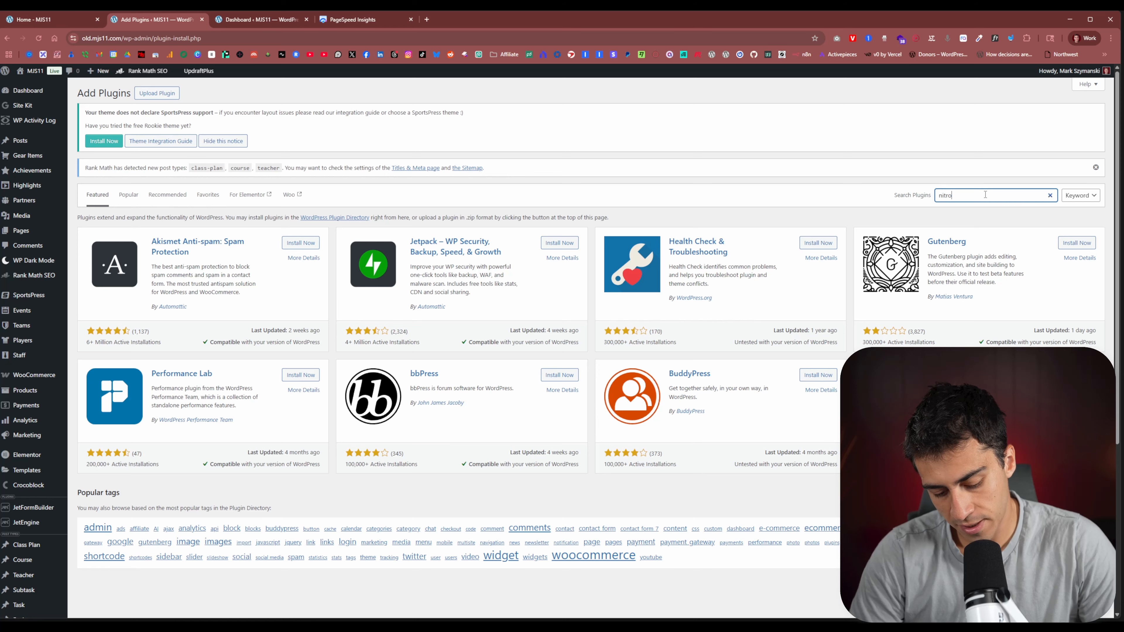
text(pack)
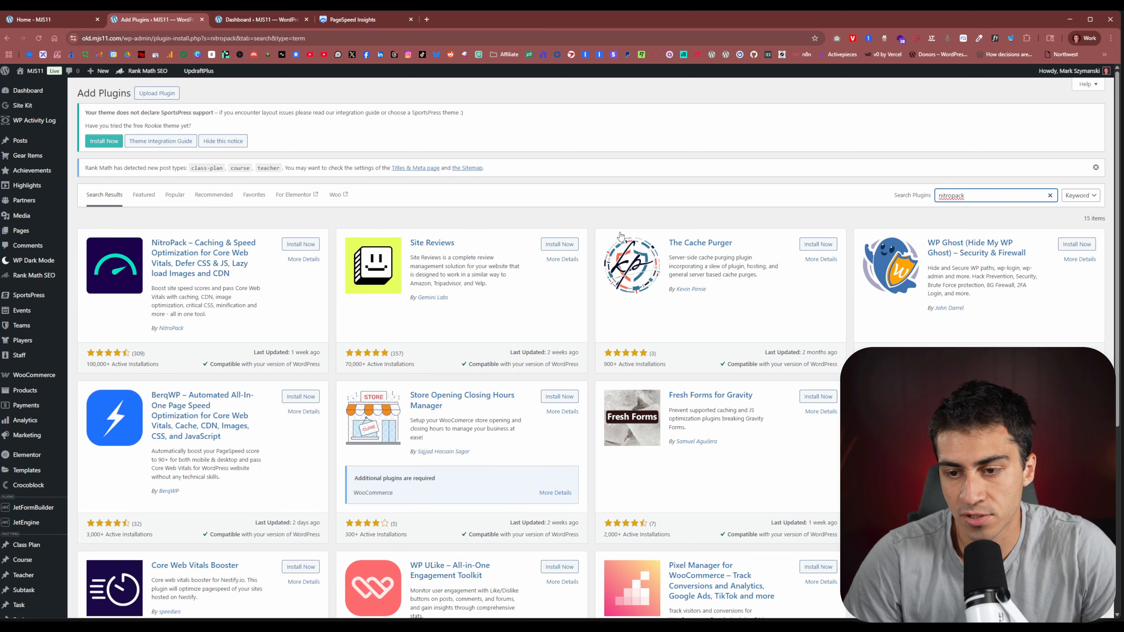
click(310, 246)
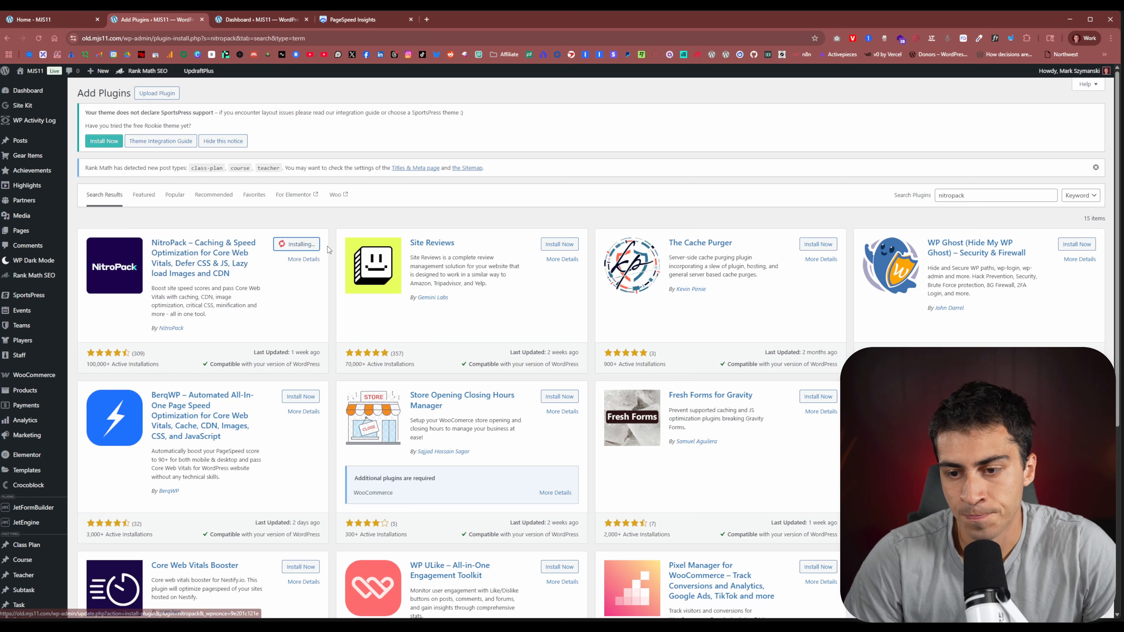
click(308, 248)
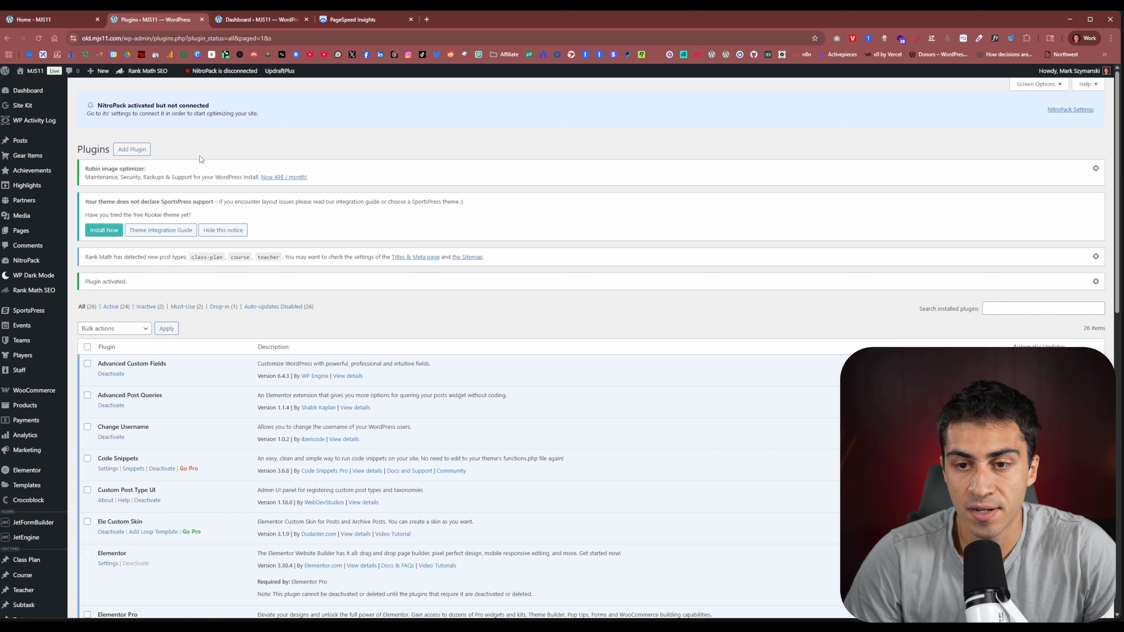
Open the NitroPack dashboard in the WordPress admin and start connecting the site to a NitroPack account.
scroll(53, 420, down, 5)
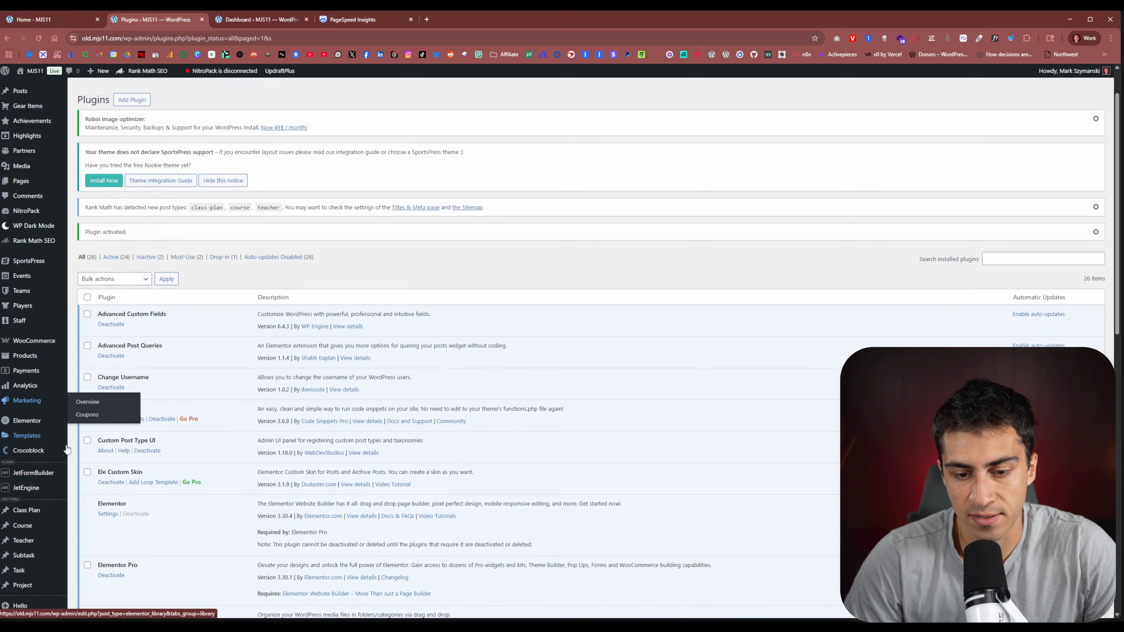
scroll(58, 477, down, 1)
scroll(55, 469, up, 6)
mouse_move(42, 264)
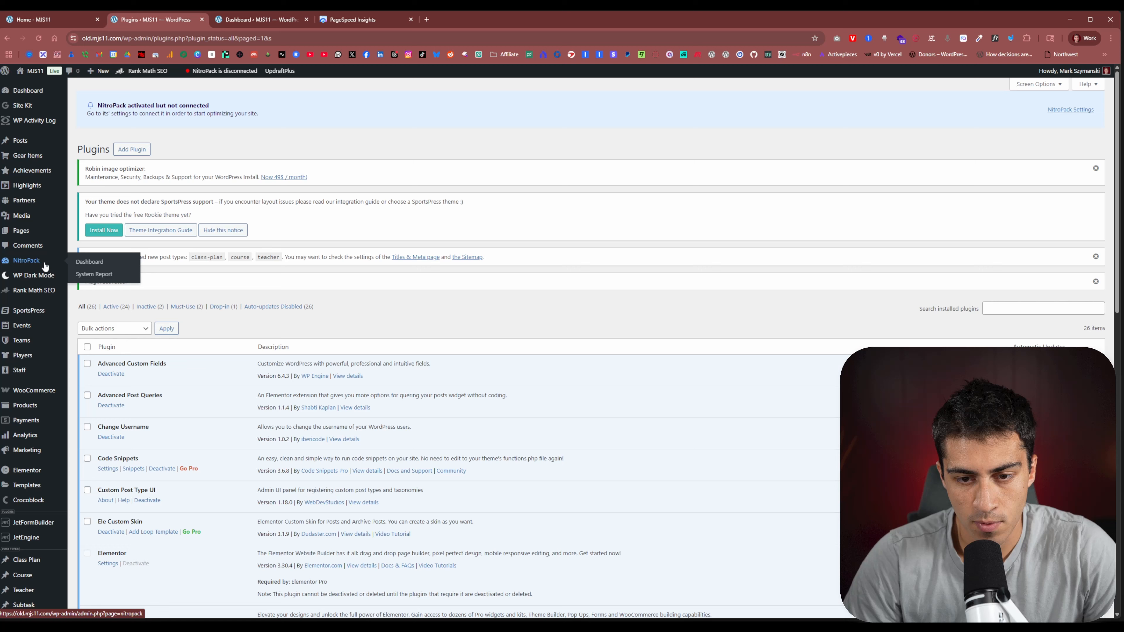
click(103, 264)
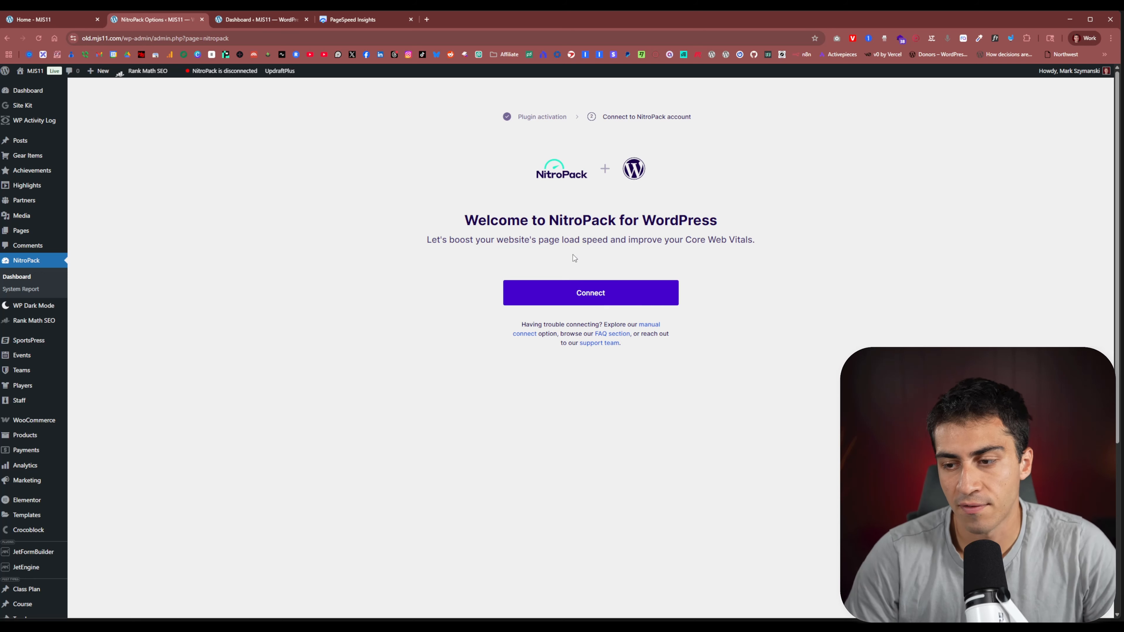
click(604, 291)
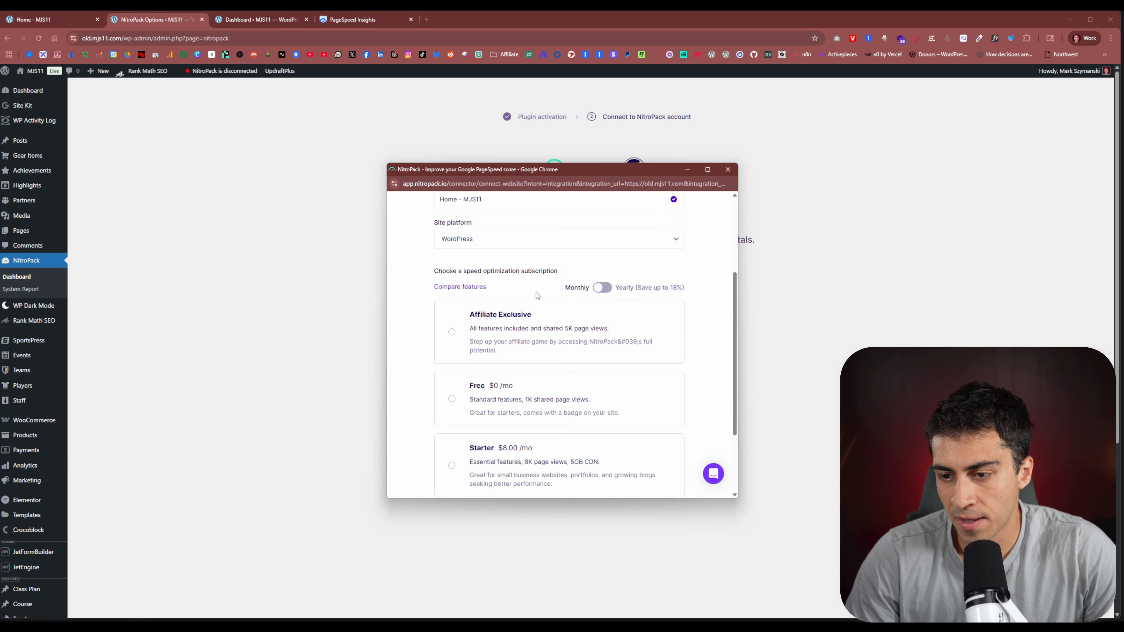
Compare the subscription plans, add the site under the Free $0/mo plan, and close the connection window.
scroll(509, 283, down, 2)
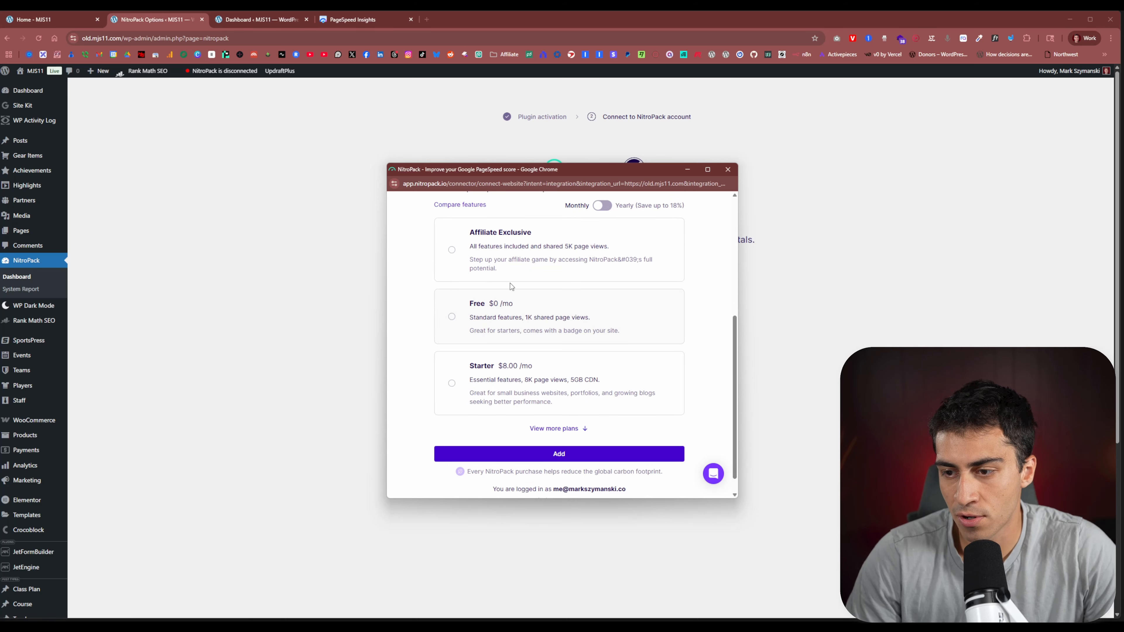
click(564, 429)
scroll(547, 391, down, 3)
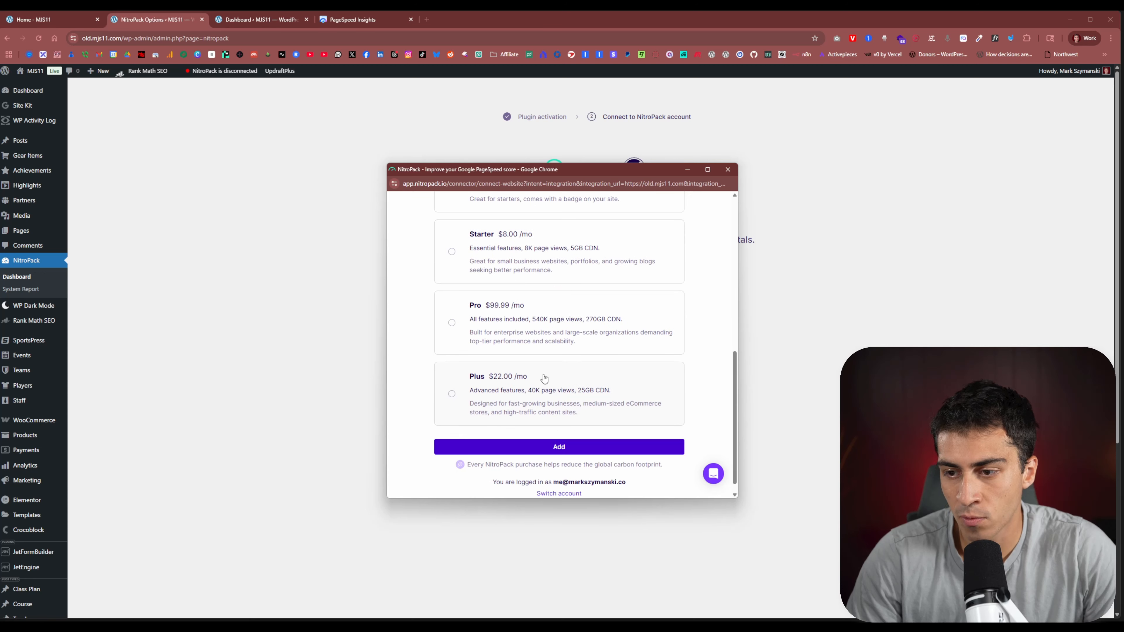
scroll(544, 379, up, 5)
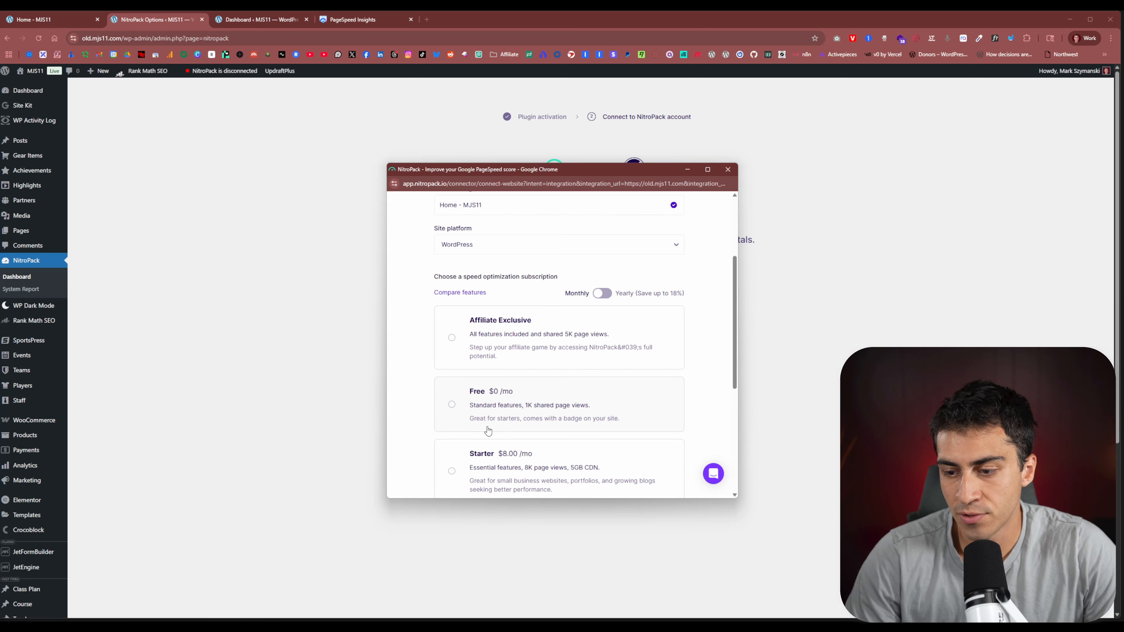
click(511, 408)
scroll(511, 407, down, 5)
click(524, 433)
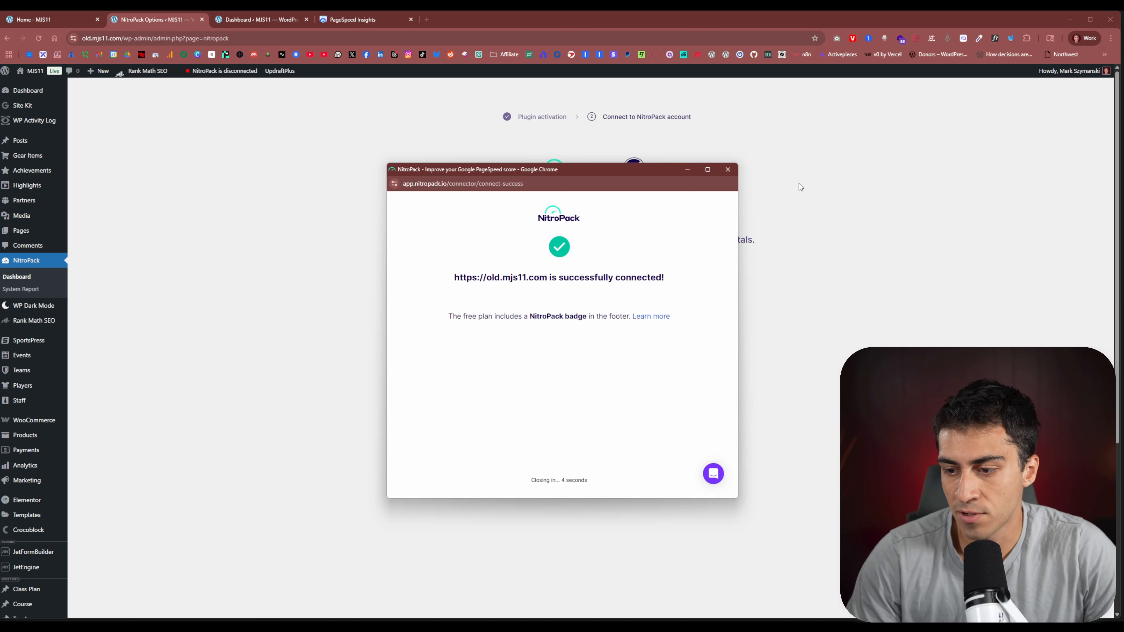
click(728, 169)
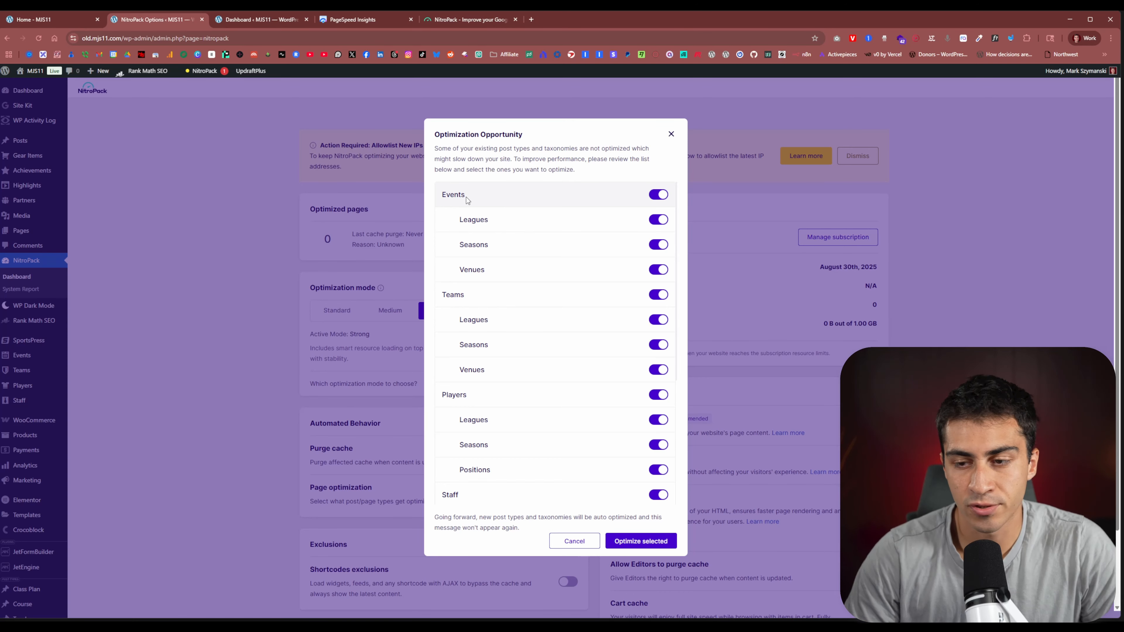
Review the unoptimized post types and taxonomies and optimize them all, keeping every one enabled.
scroll(464, 239, down, 1)
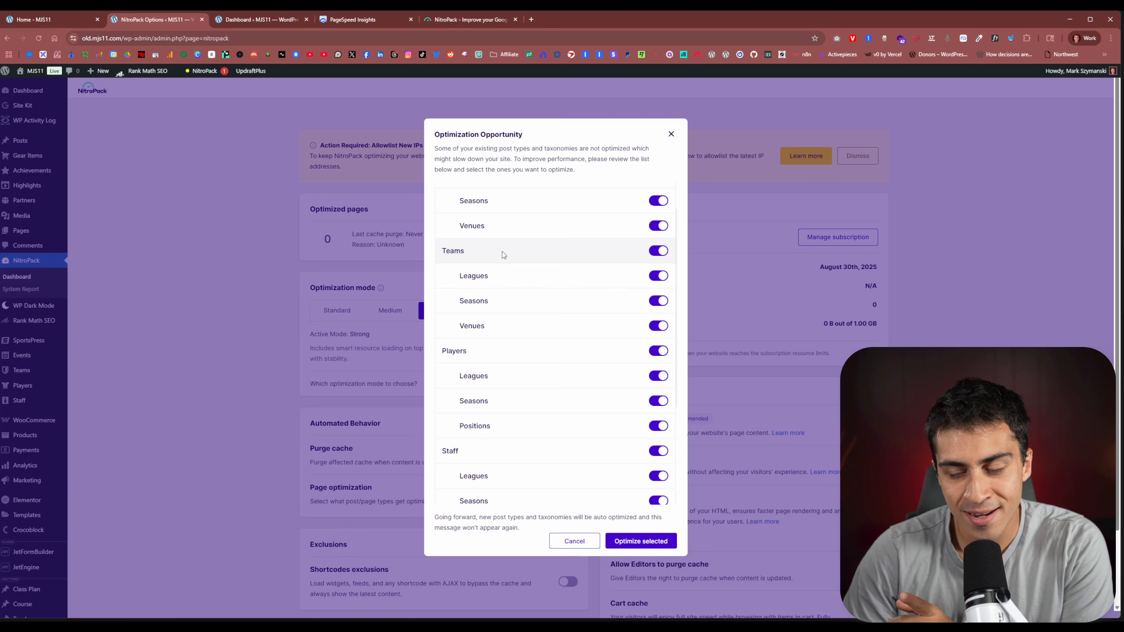
scroll(502, 240, down, 1)
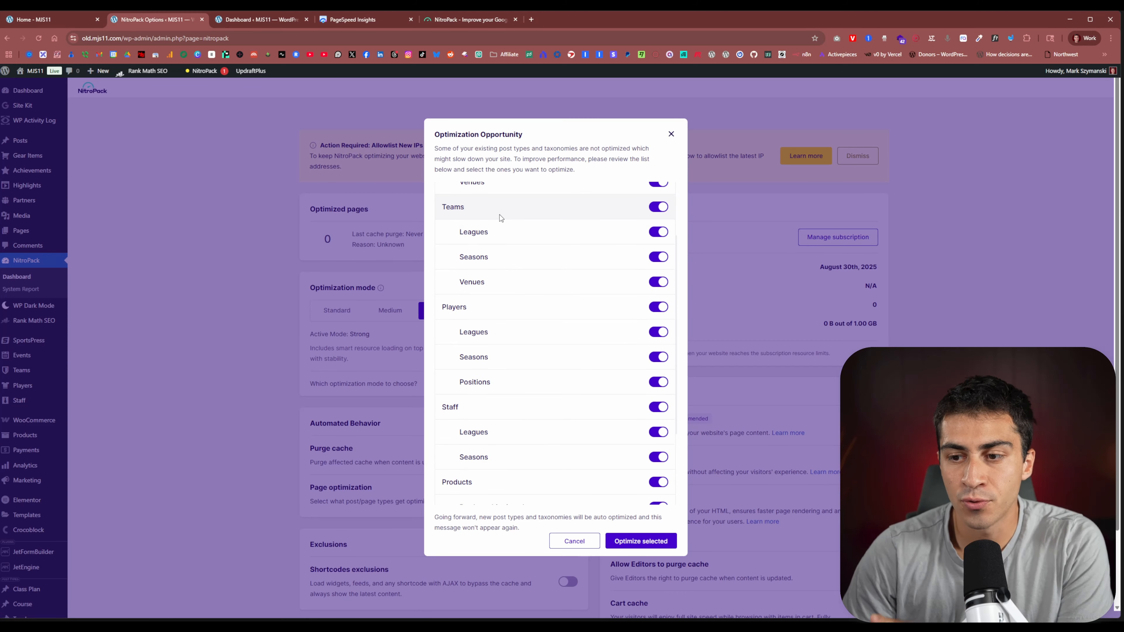
scroll(500, 214, down, 2)
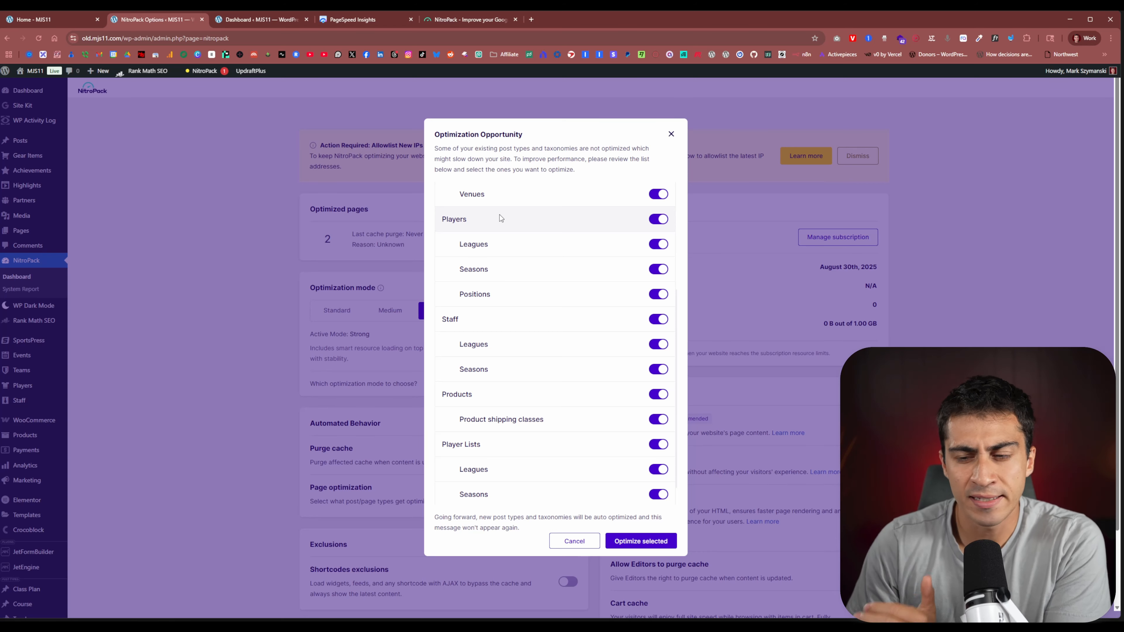
scroll(530, 217, down, 2)
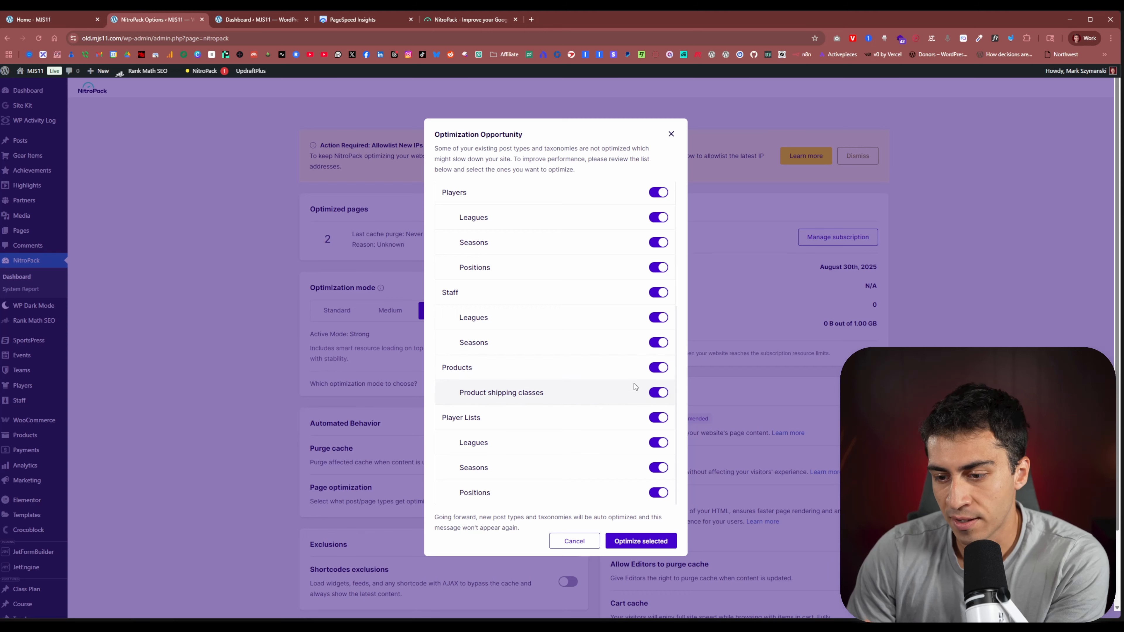
click(640, 542)
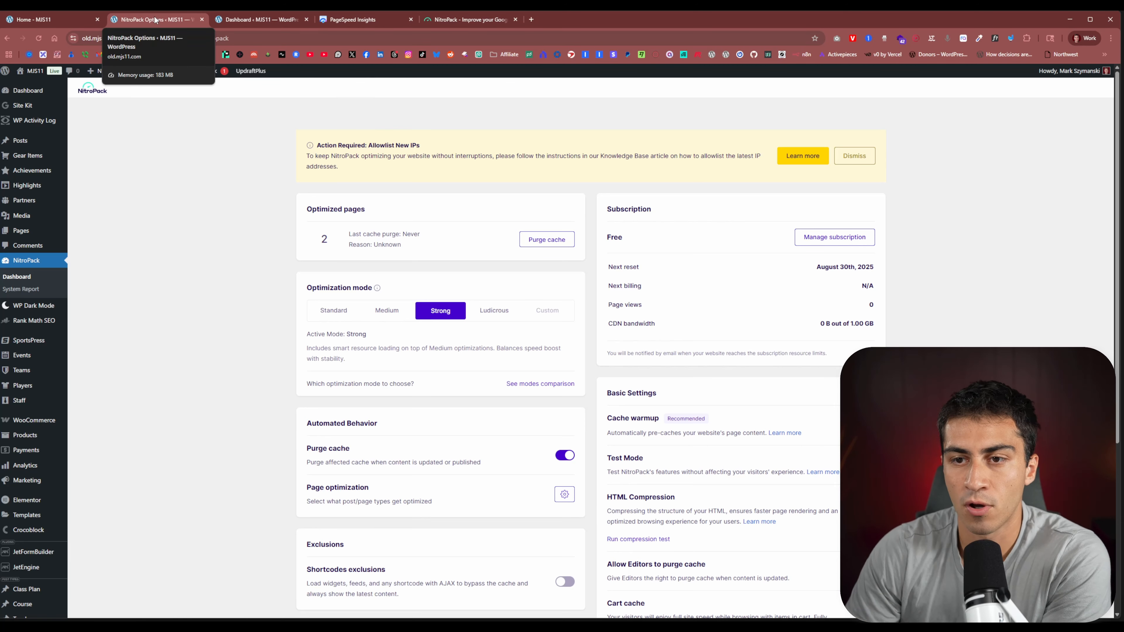
Place the NitroPack Options tab beside the NitroPack app tab, and check the app's dashboard and website list.
drag(155, 19, 364, 21)
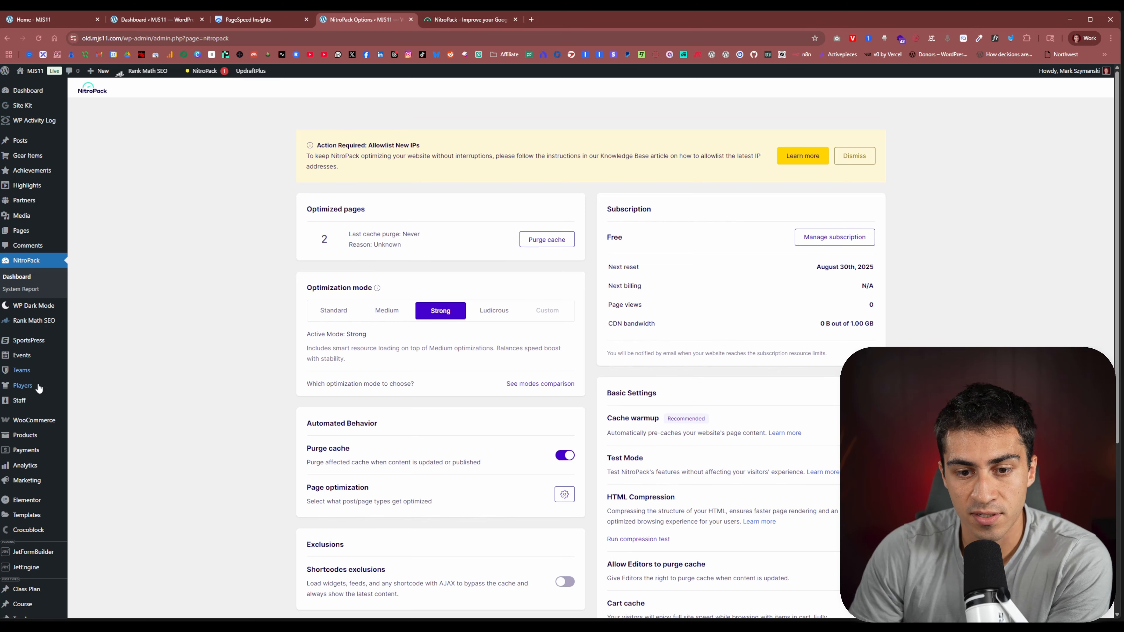
click(469, 21)
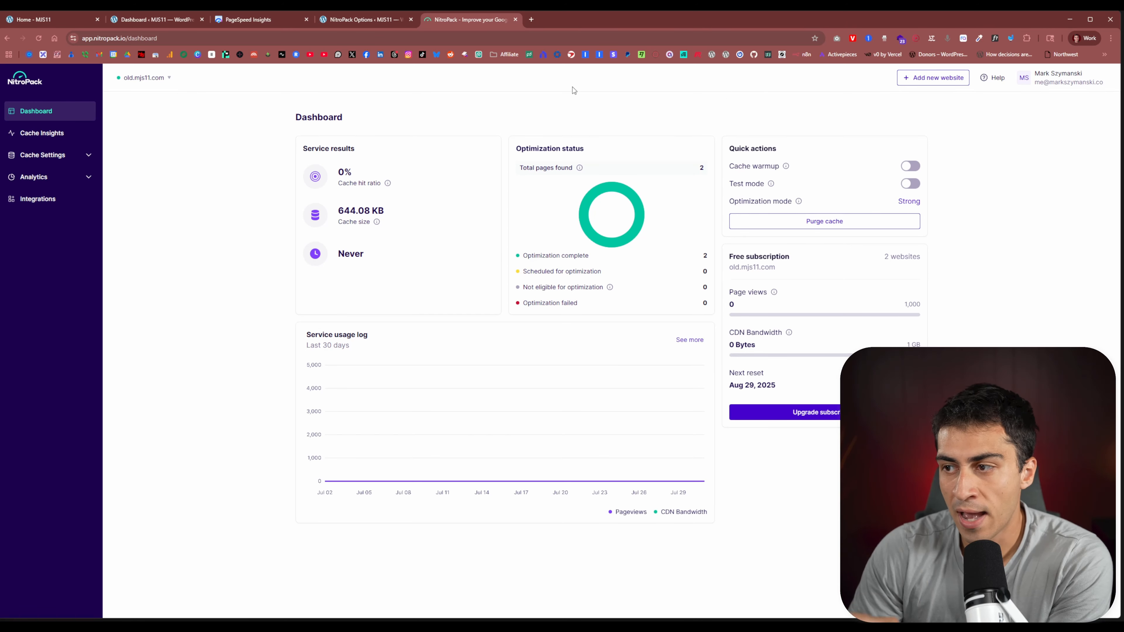
click(172, 80)
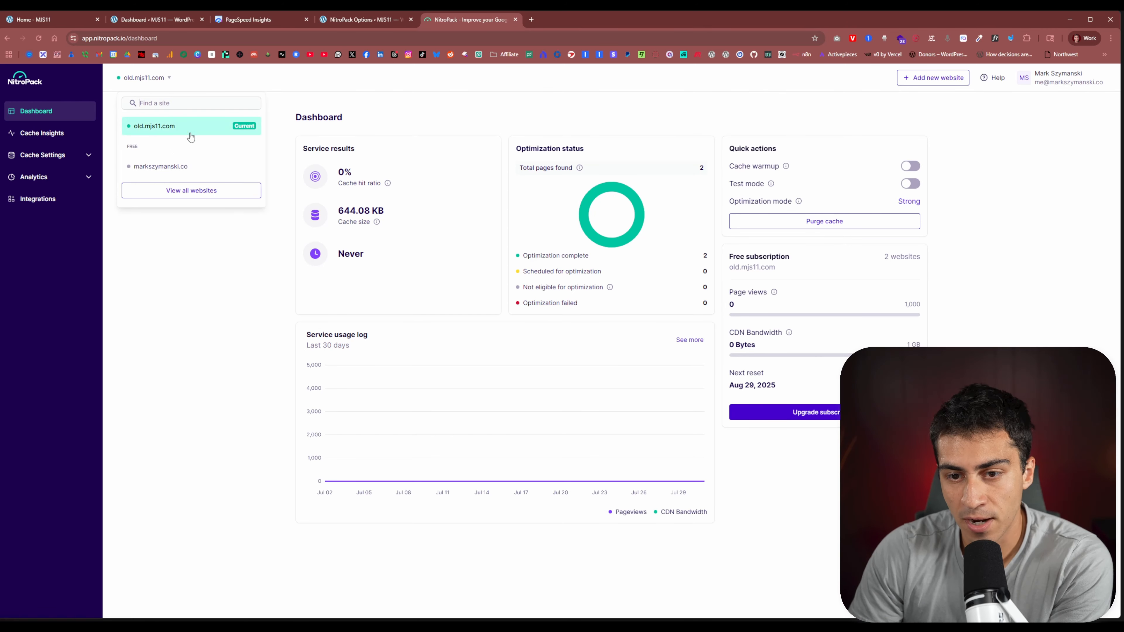
click(307, 81)
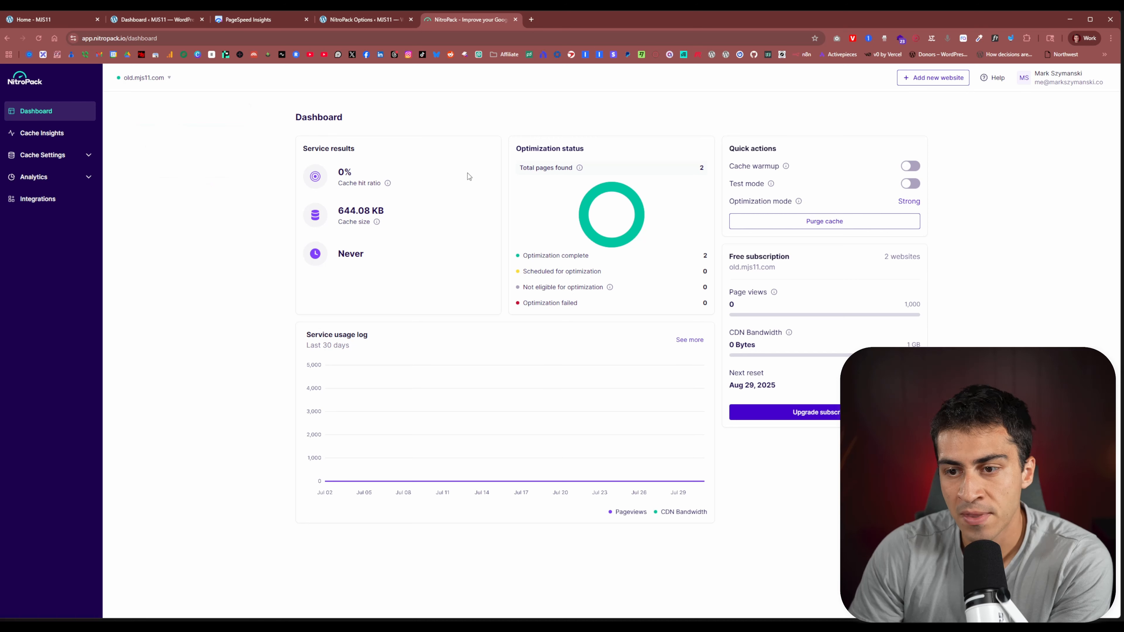